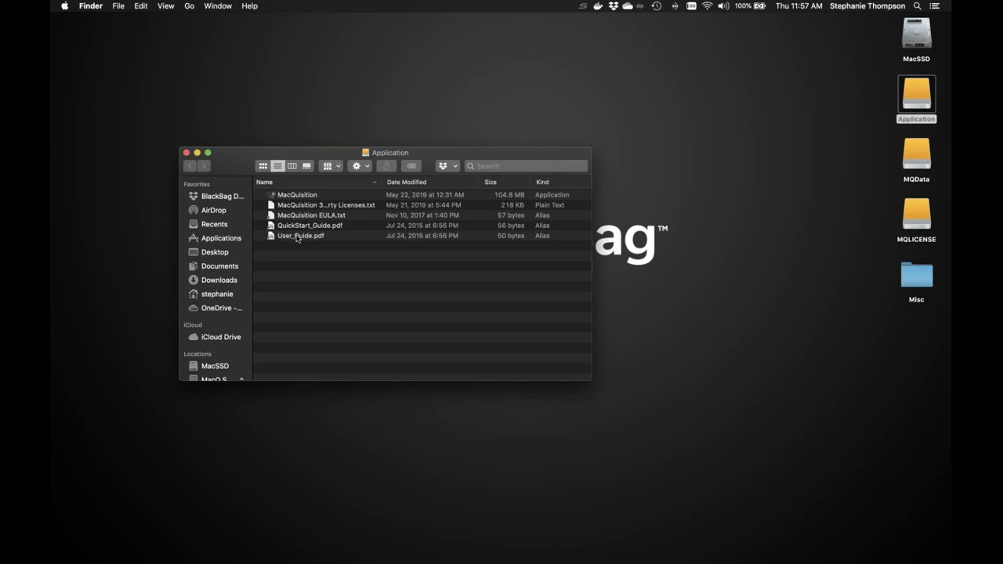
# Step: Launch MacQuisition and authorize it to run with the administrator user name and password
pyautogui.doubleClick(294, 196)
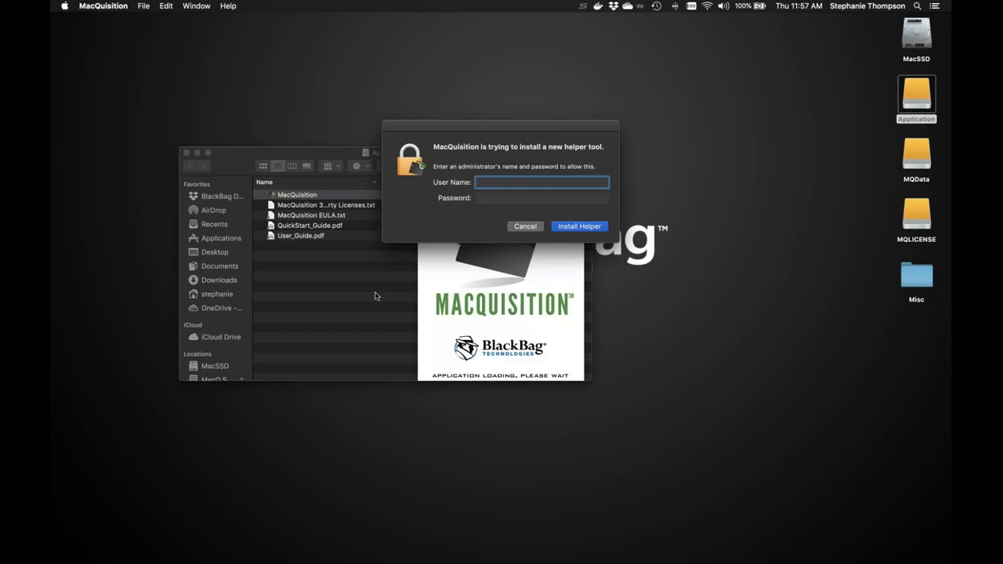
pyautogui.click(525, 226)
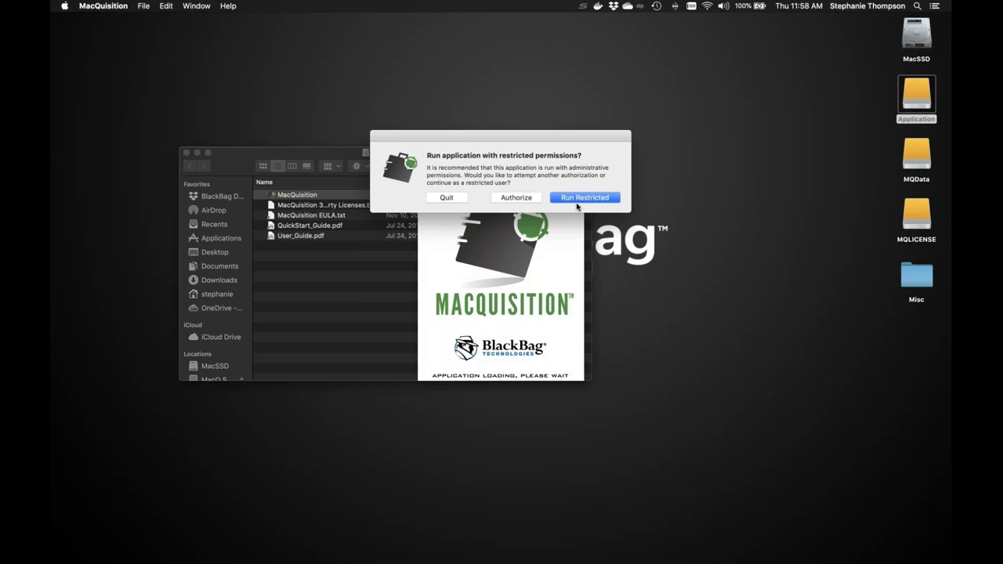
pyautogui.click(519, 198)
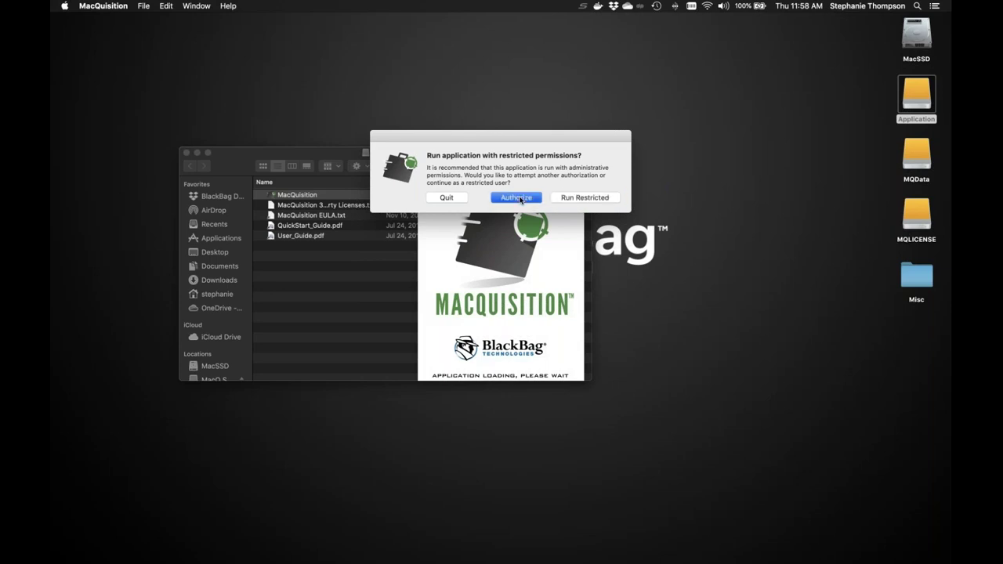
pyautogui.write('stephaniez')
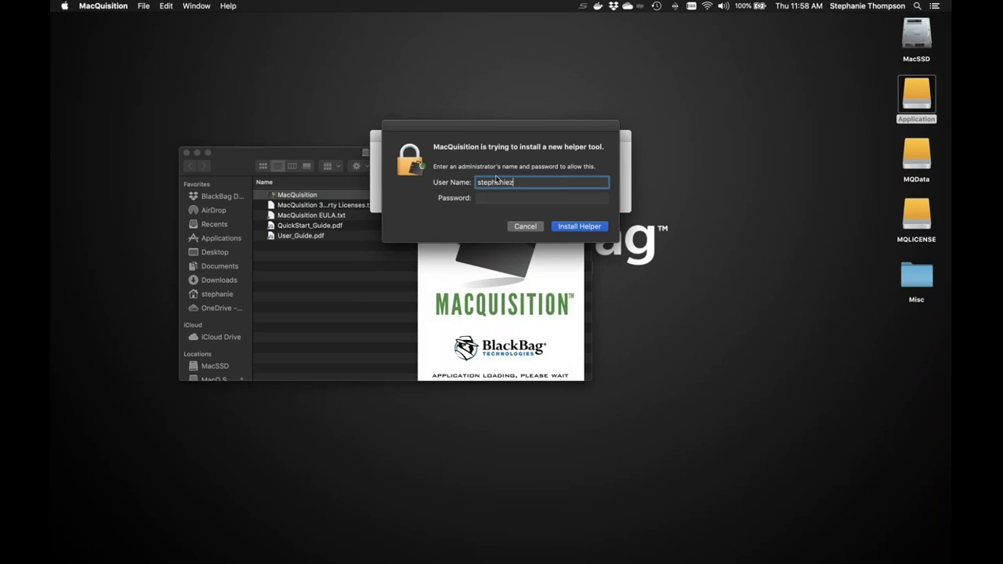
pyautogui.press('Tab')
pyautogui.write('•••••••••••')
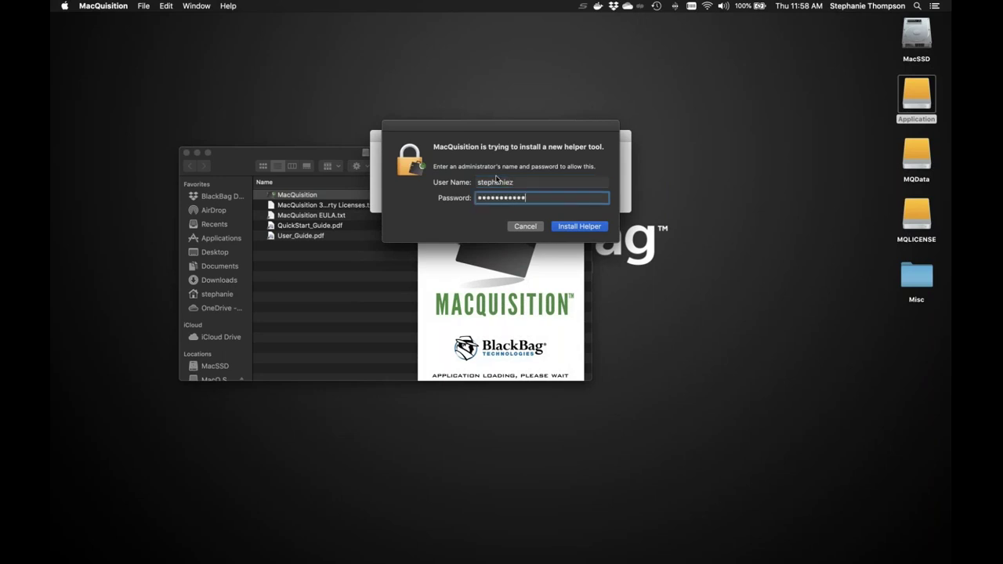
pyautogui.write('••')
pyautogui.press('Return')
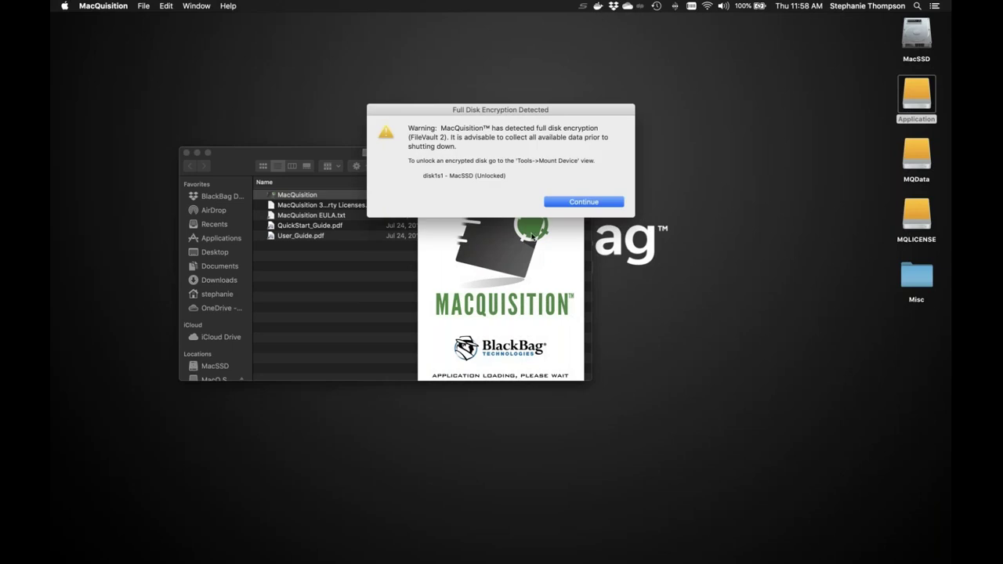
# Step: Acknowledge the FileVault 2 encryption warning and enlarge the main window to show the Case Details form
pyautogui.click(556, 203)
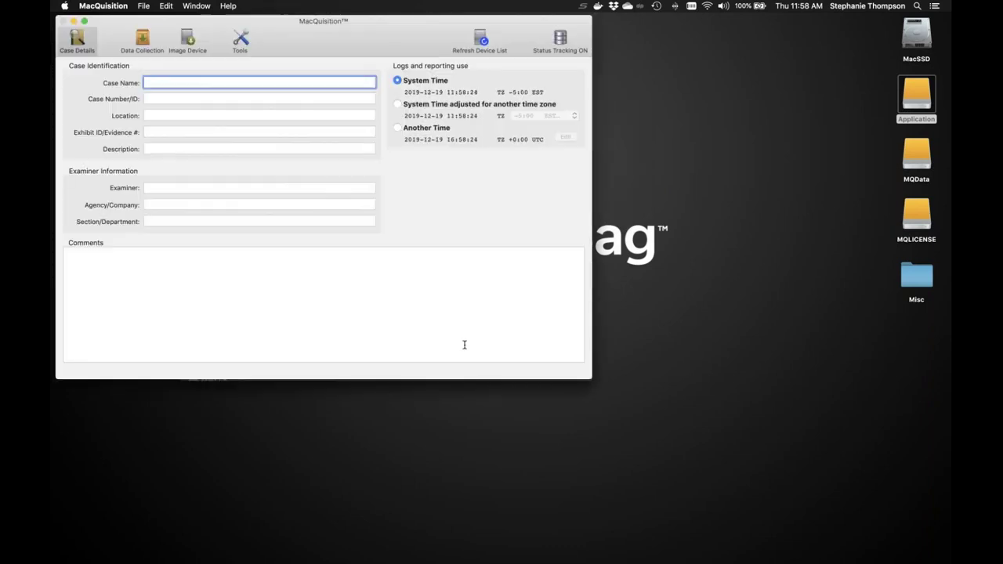
pyautogui.moveTo(589, 377); pyautogui.dragTo(923, 552)
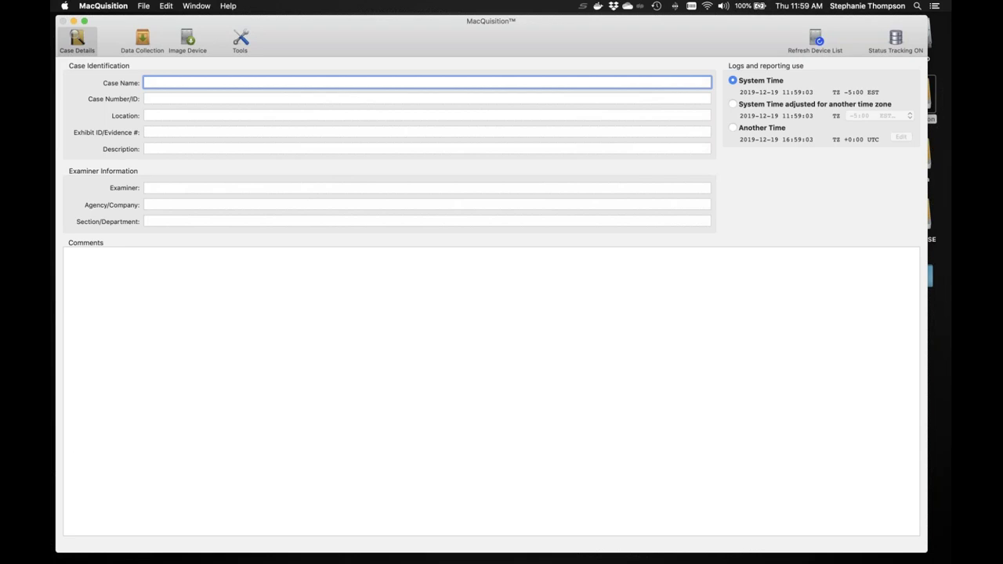
# Step: Open Data Collection and deselect all collection items
pyautogui.click(146, 41)
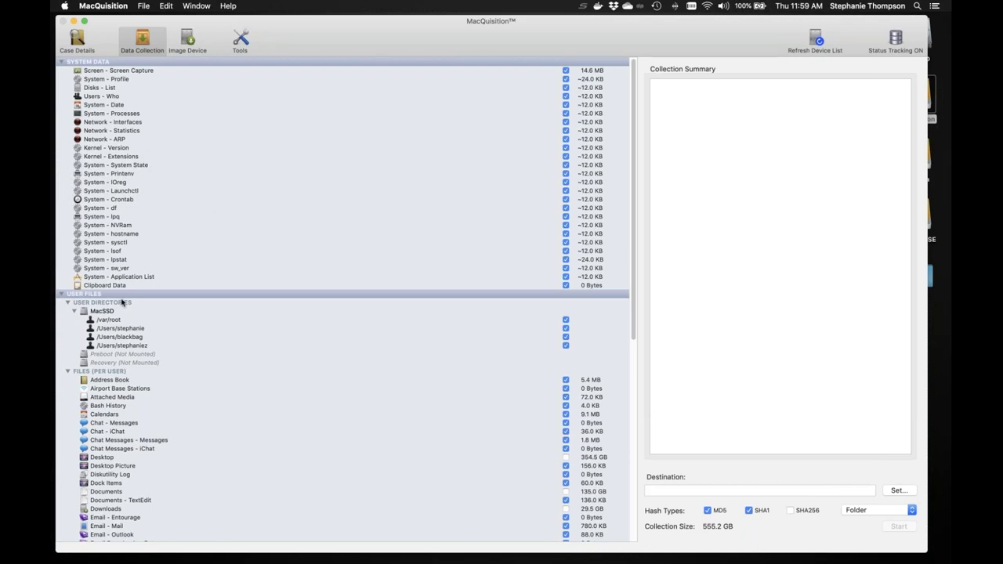
pyautogui.scroll(-3, 192, 325)
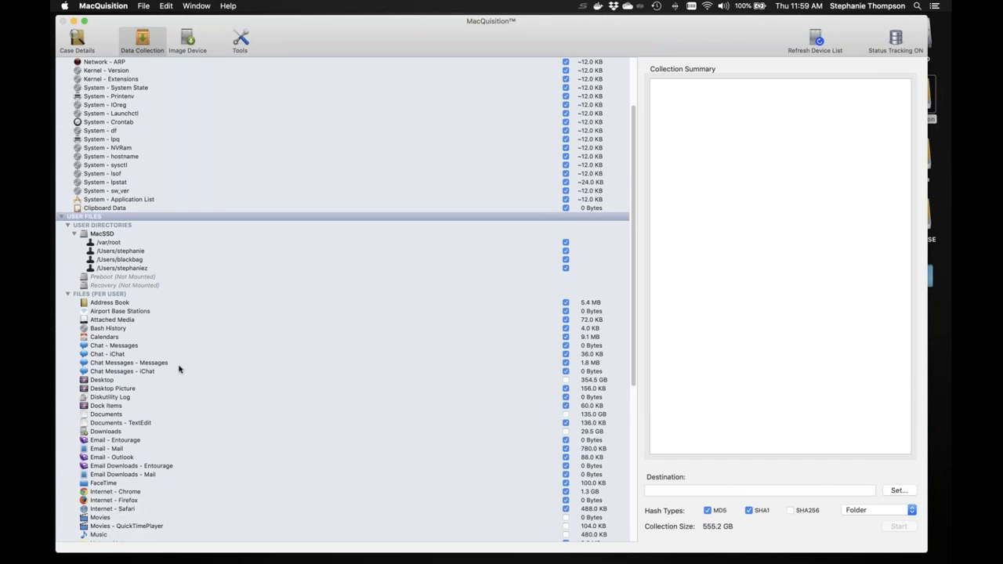
pyautogui.scroll(-4, 179, 369)
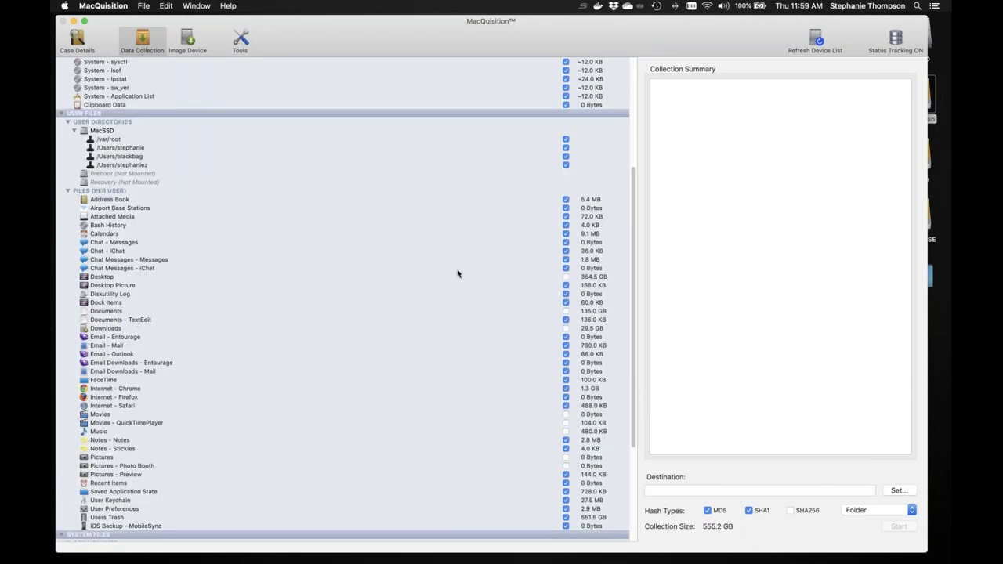
pyautogui.rightClick(564, 245)
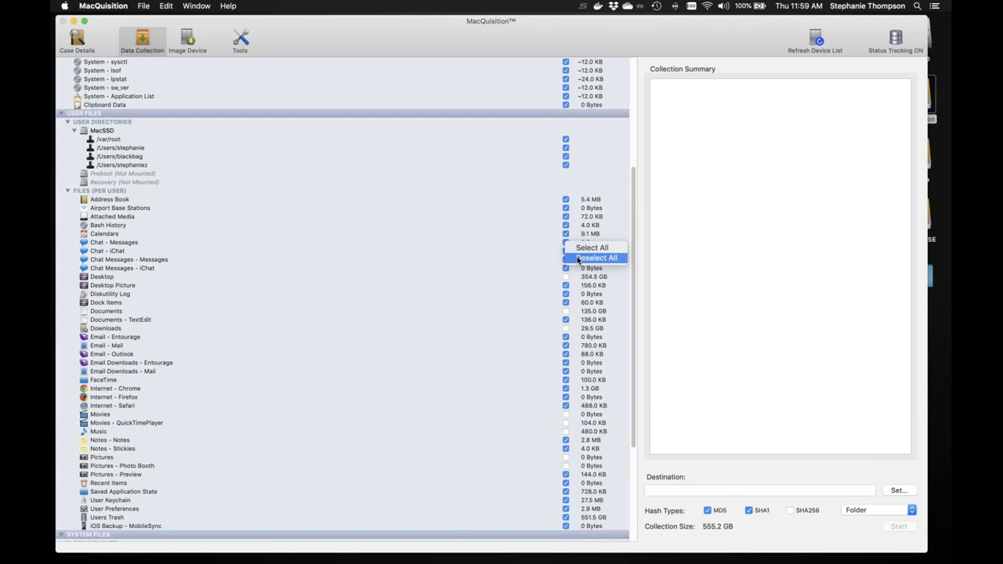
pyautogui.click(595, 258)
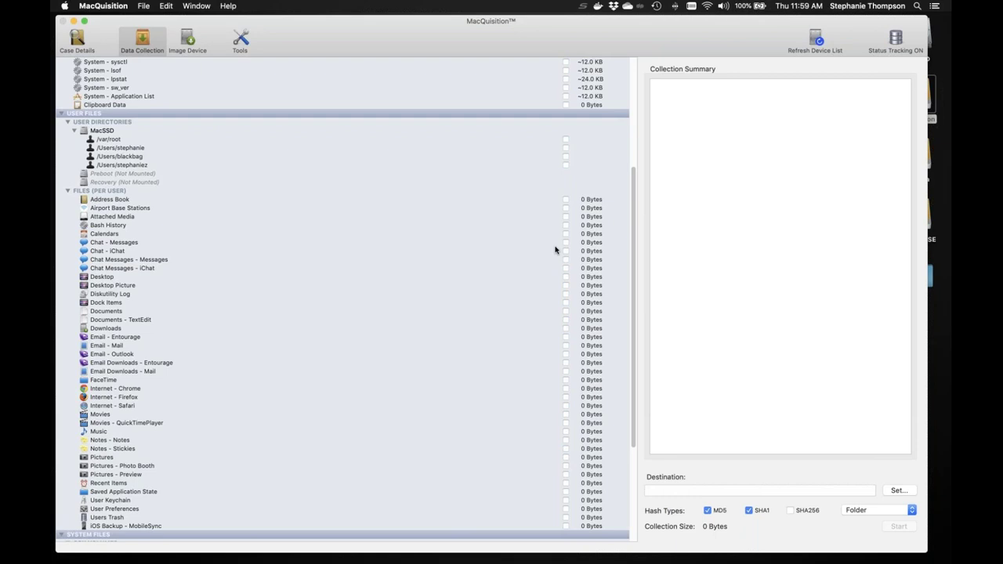
# Step: Check Chat - Messages, Chat - iChat, Chat Messages - Messages, the user home directory and Desktop
pyautogui.click(566, 242)
pyautogui.click(566, 250)
pyautogui.click(566, 260)
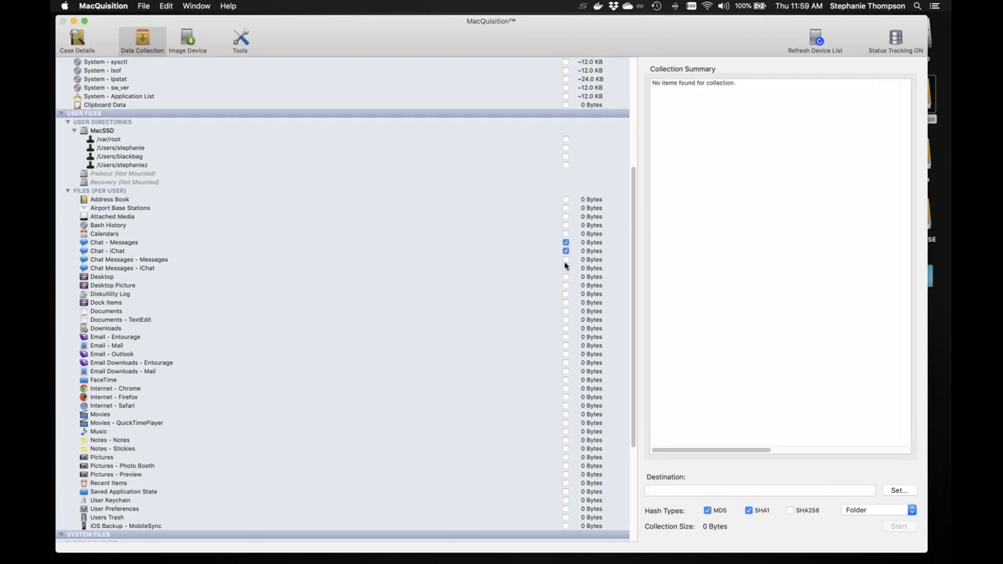
pyautogui.click(130, 244)
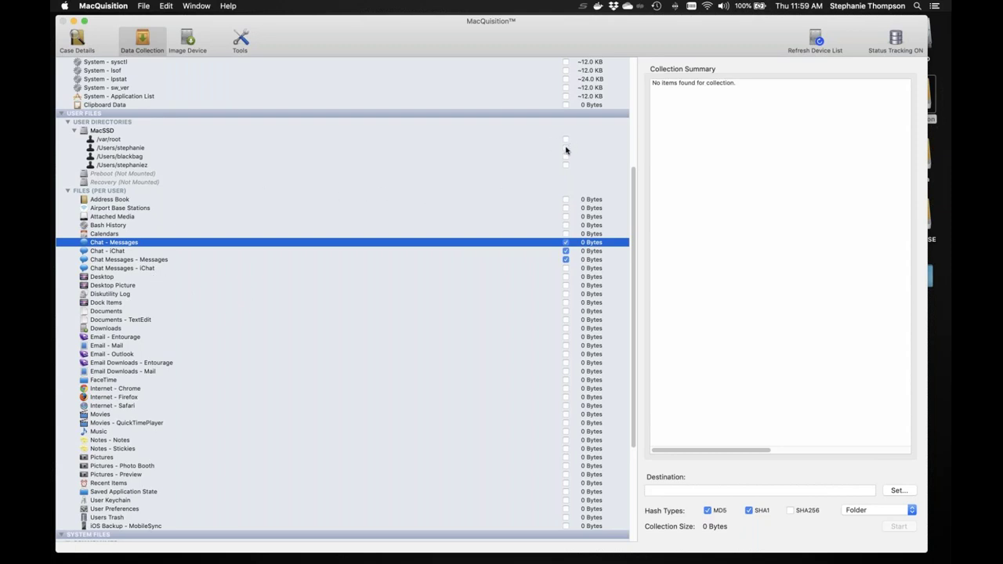
pyautogui.click(565, 149)
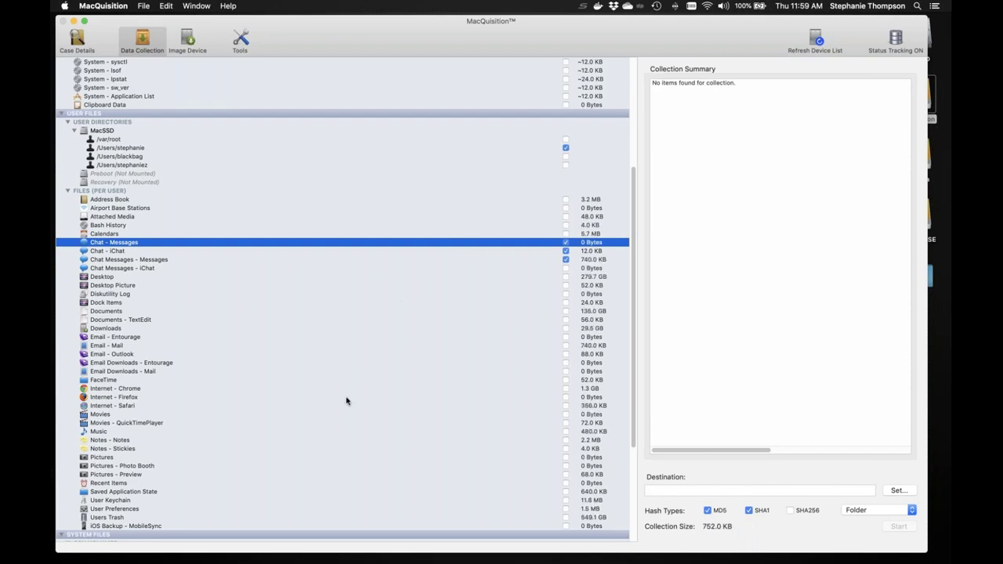
pyautogui.click(565, 278)
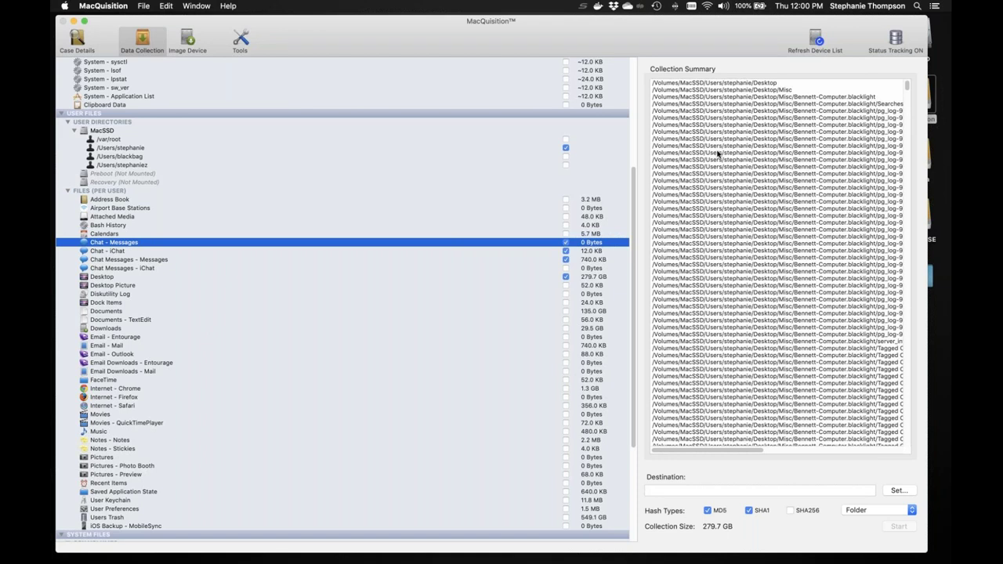
# Step: Show the Chat - iChat plist paths in the Collection Summary
pyautogui.hscroll(10, 718, 153)
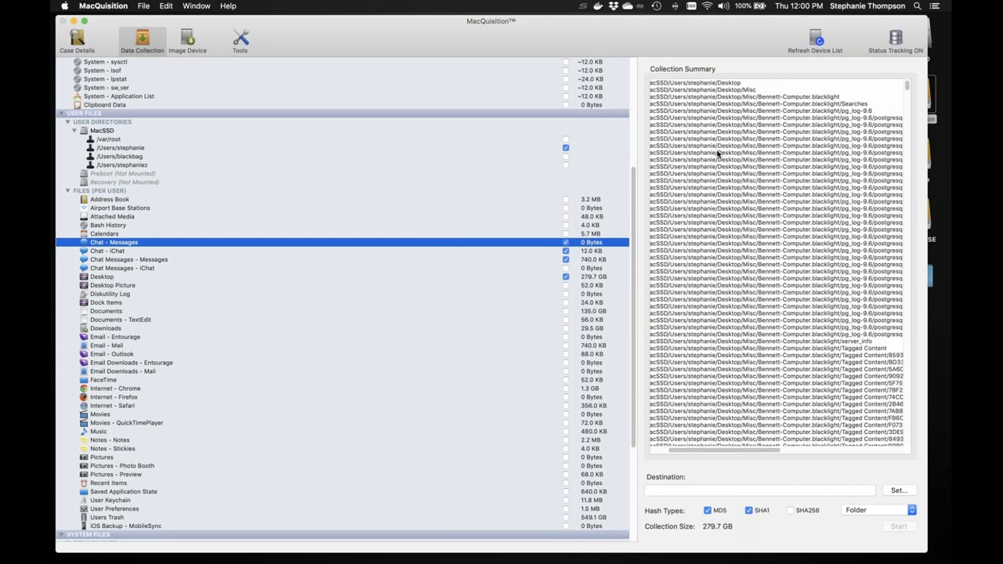
pyautogui.hscroll(-3, 718, 154)
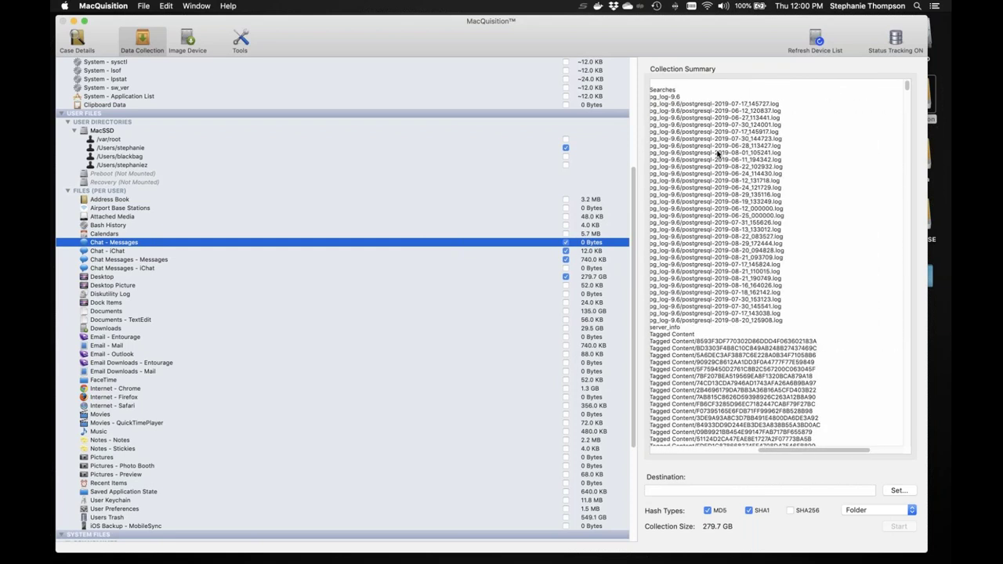
pyautogui.scroll(-10, 717, 154)
pyautogui.hscroll(-2, 718, 153)
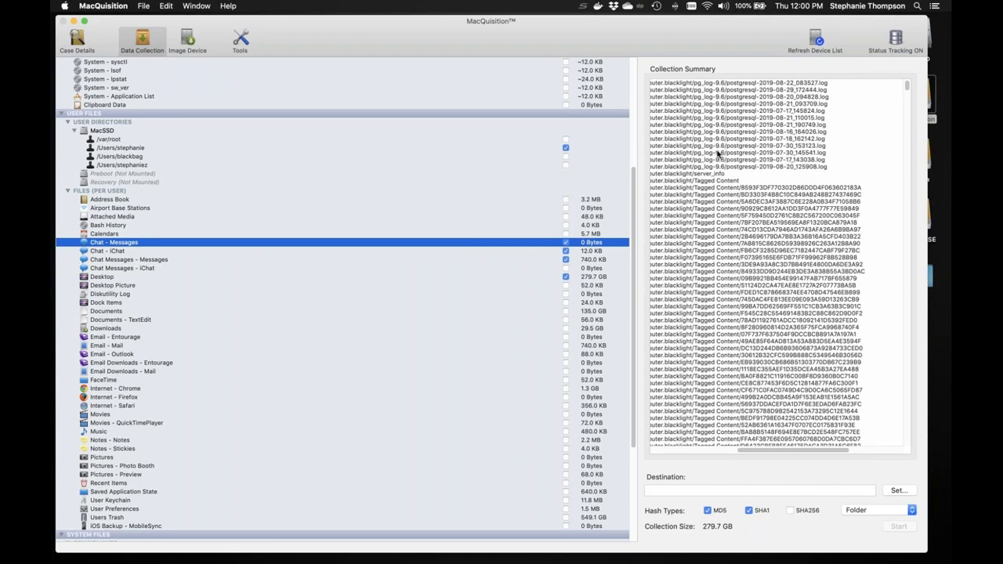
pyautogui.hscroll(-4, 718, 154)
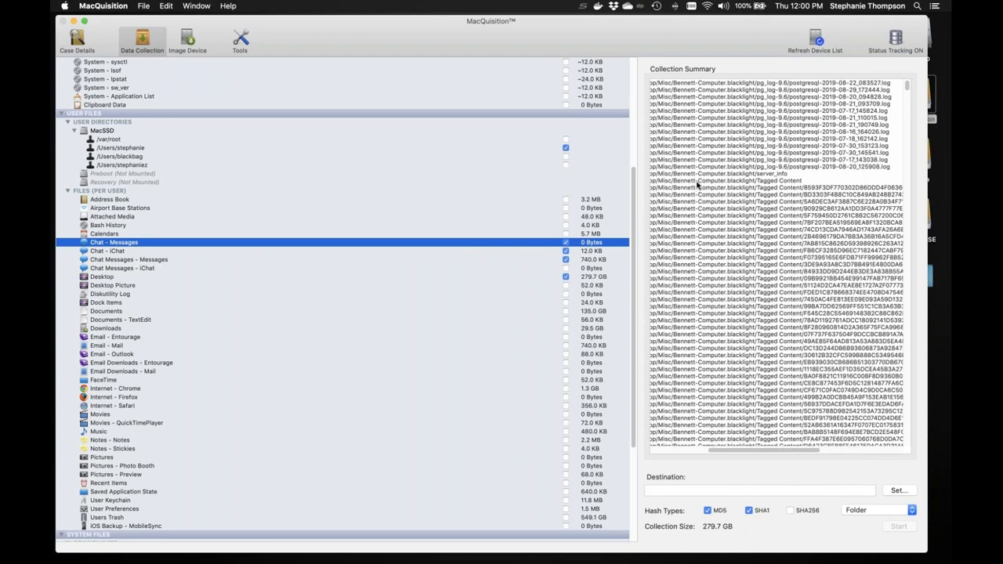
pyautogui.click(105, 252)
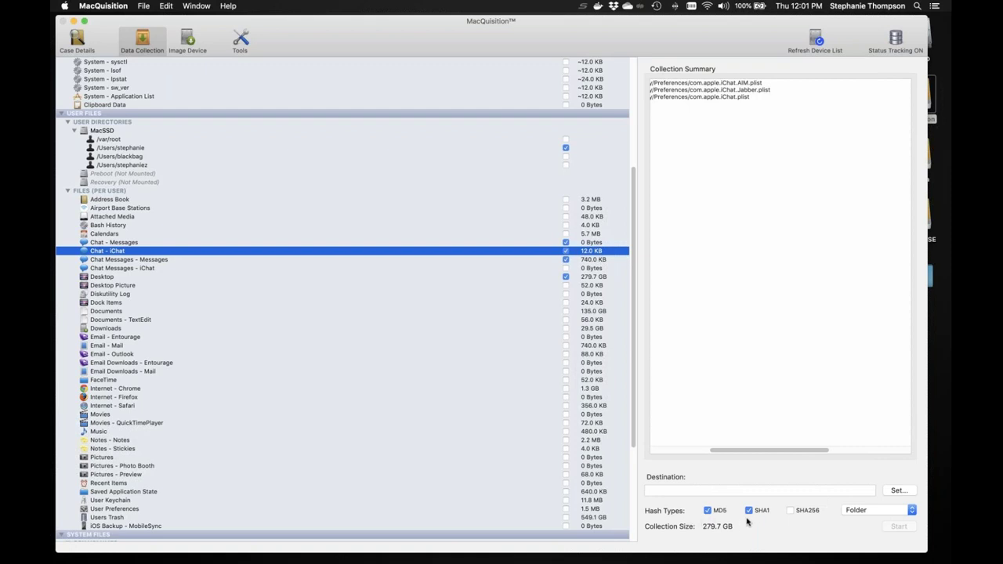
pyautogui.click(856, 512)
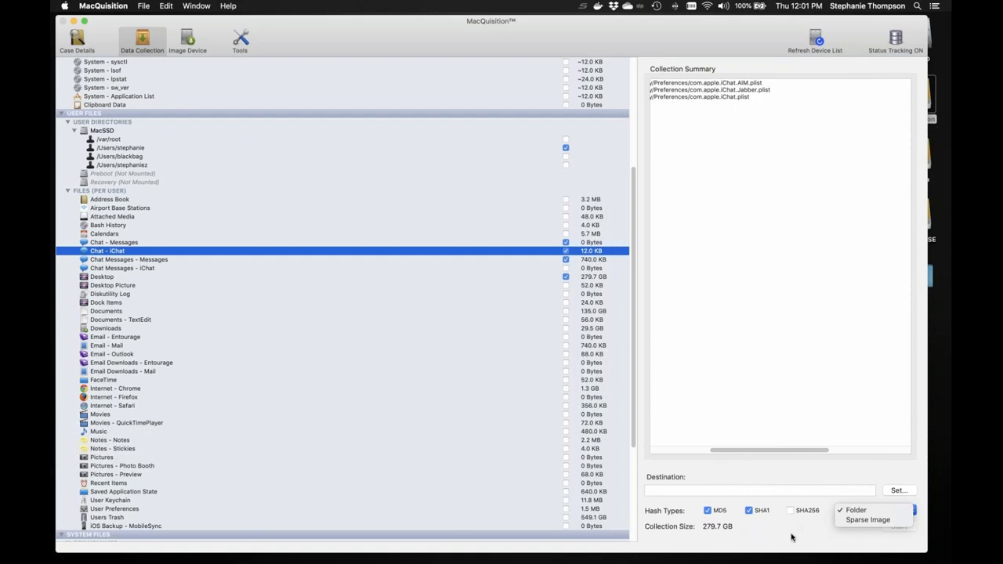
pyautogui.click(779, 532)
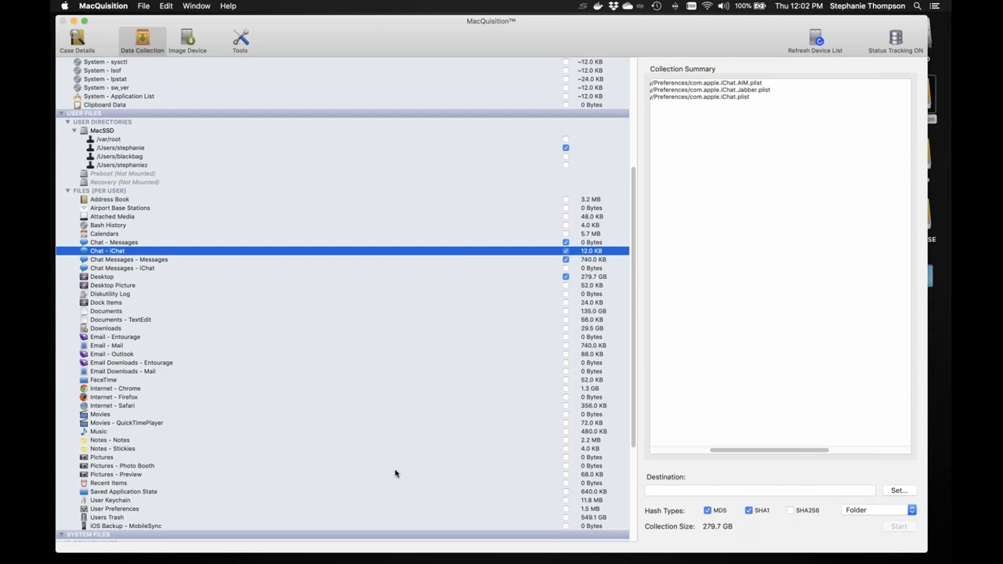
pyautogui.scroll(-5, 395, 473)
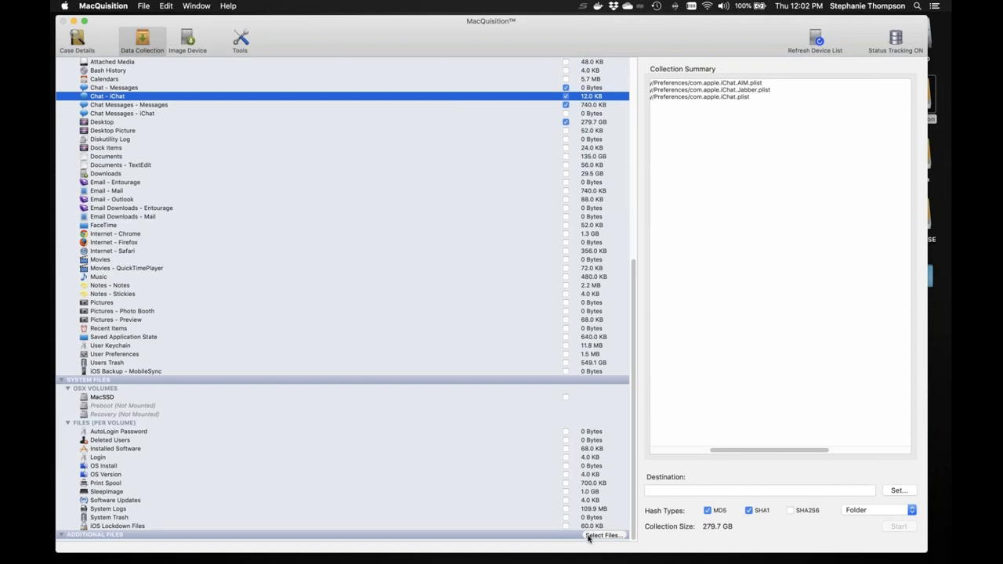
# Step: Switch to the Image Device page listing physical memory, disk0, disk1 and the disk2 USB drive
pyautogui.click(187, 41)
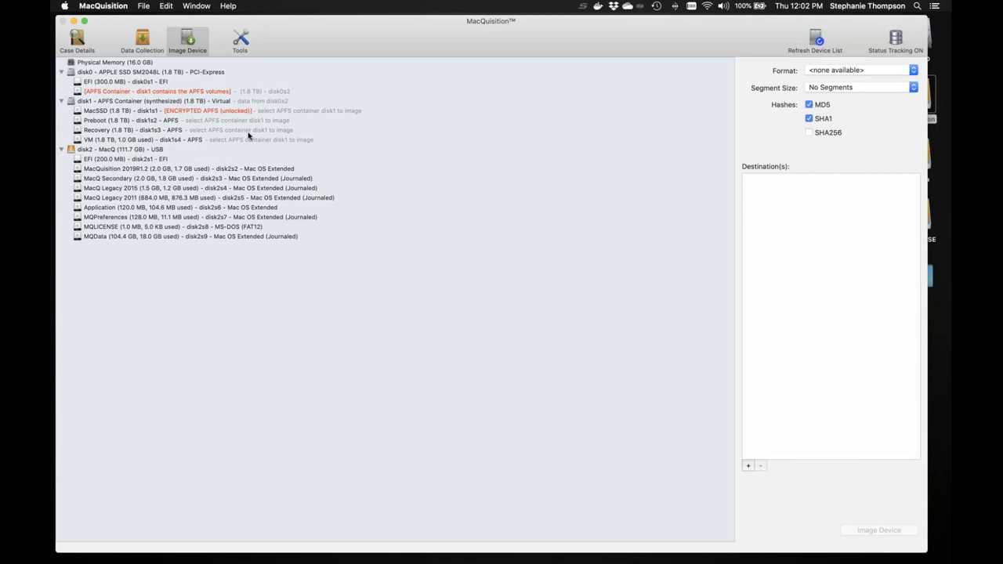
# Step: Select the APPLE SSD disk0, review the Format options unset, and keep Segment Size at No Segments
pyautogui.click(91, 75)
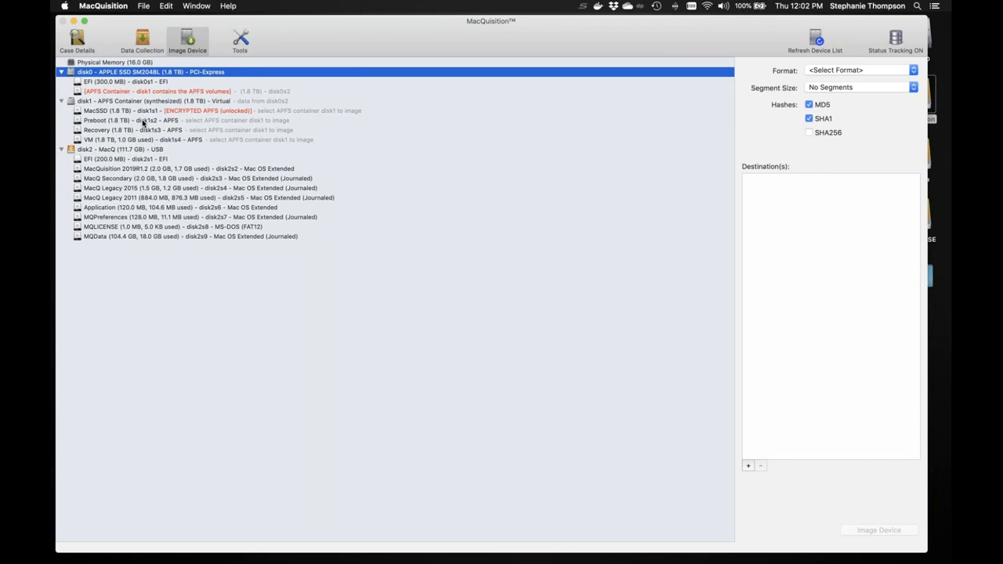
pyautogui.click(829, 70)
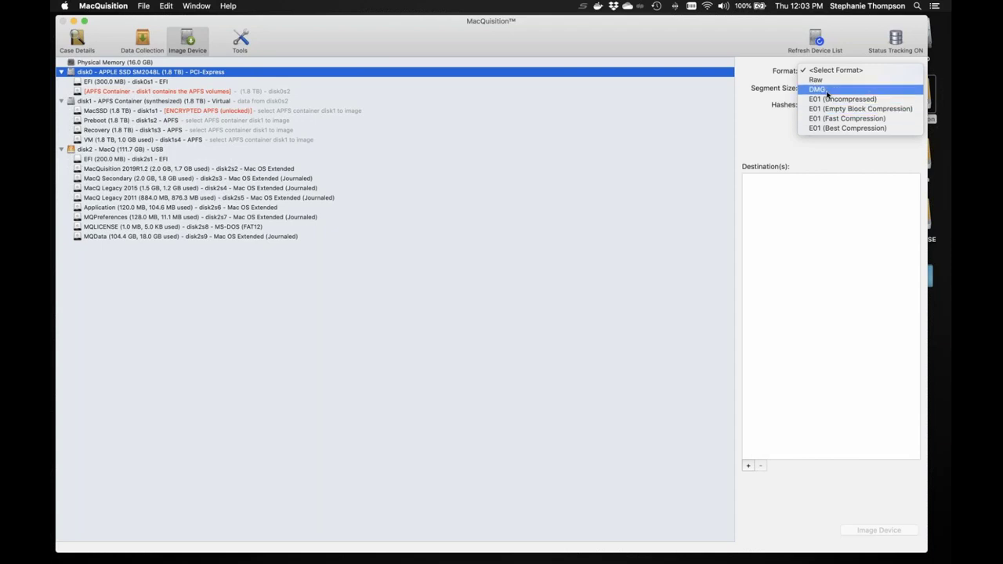
pyautogui.click(780, 132)
pyautogui.click(814, 88)
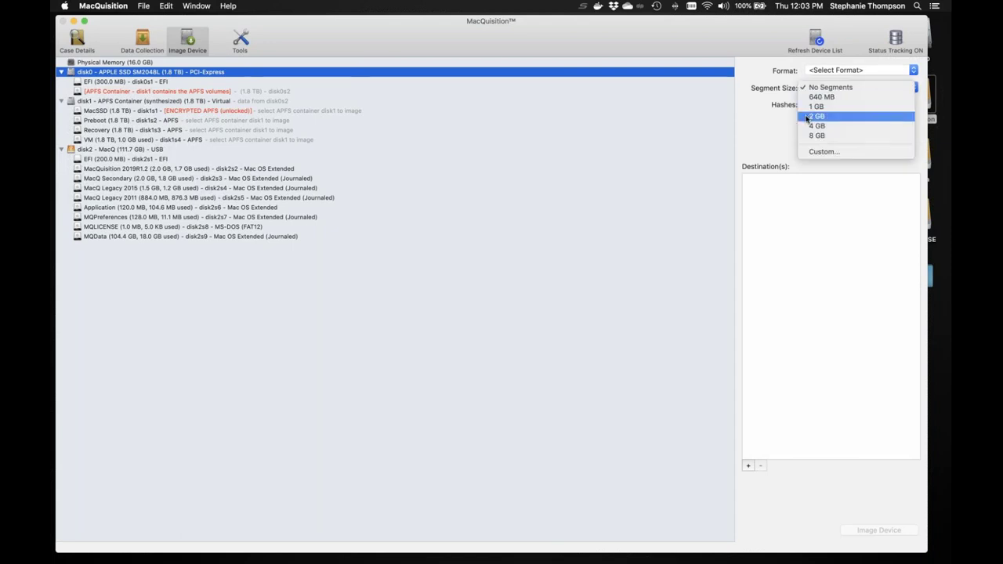
pyautogui.click(762, 141)
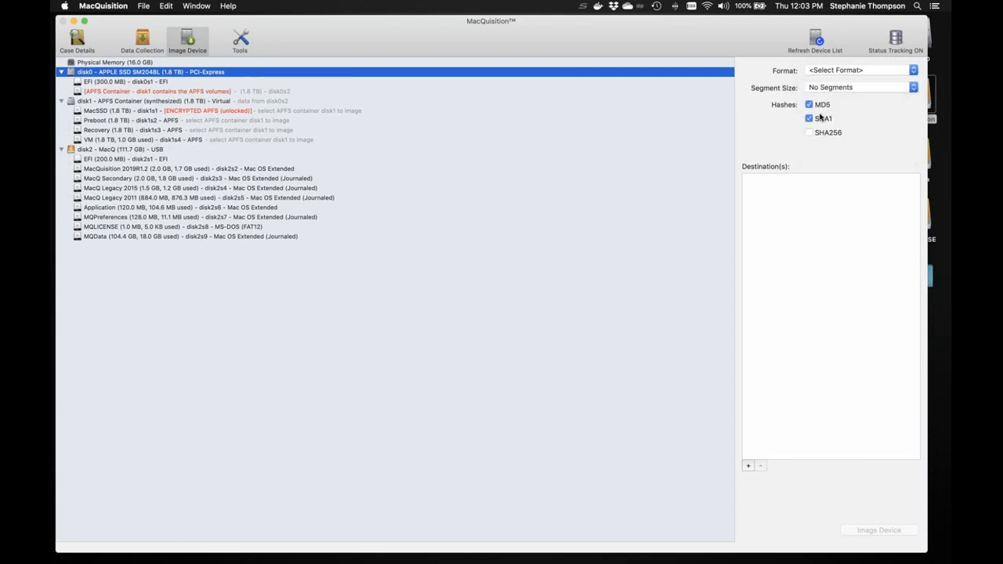
pyautogui.click(747, 466)
pyautogui.scroll(-5, 302, 201)
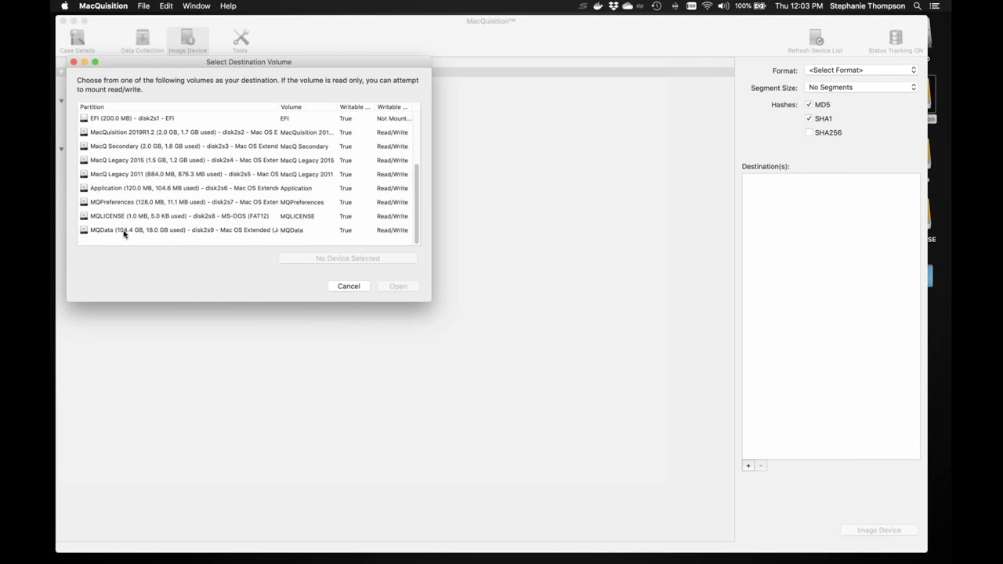
pyautogui.click(97, 233)
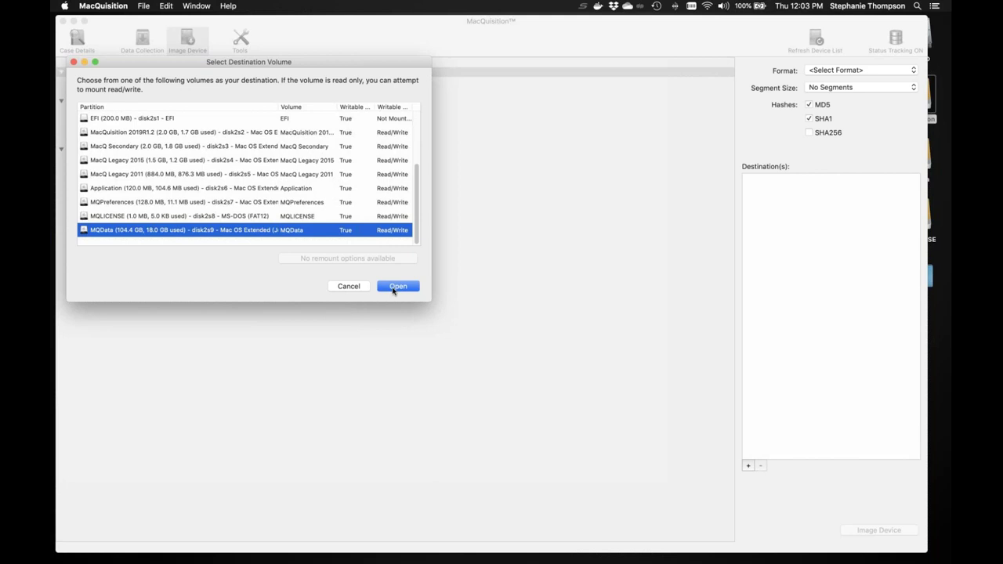
pyautogui.click(350, 287)
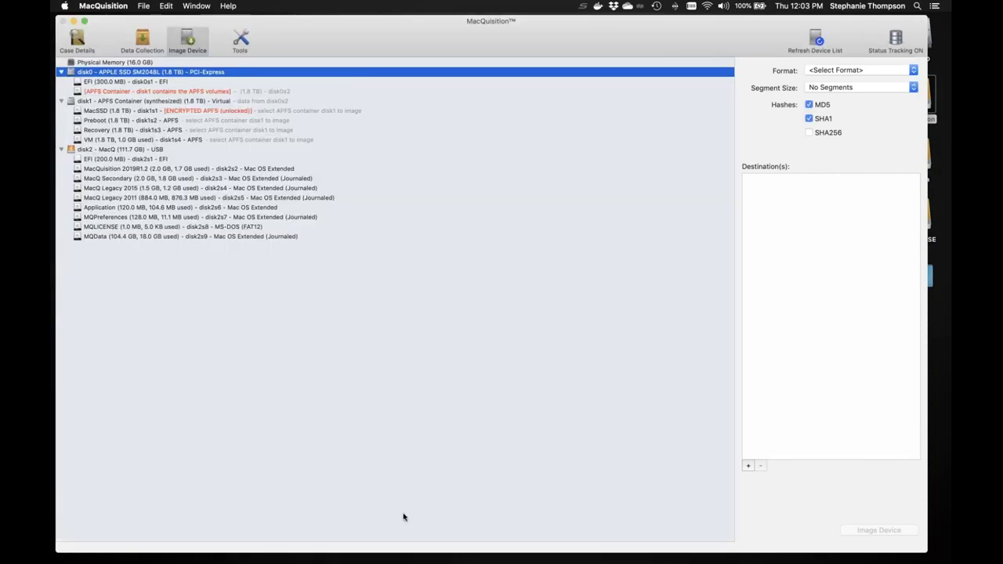
# Step: Open the Tools section's Erase Device page with hfsx (Case Sensitive) format
pyautogui.click(241, 43)
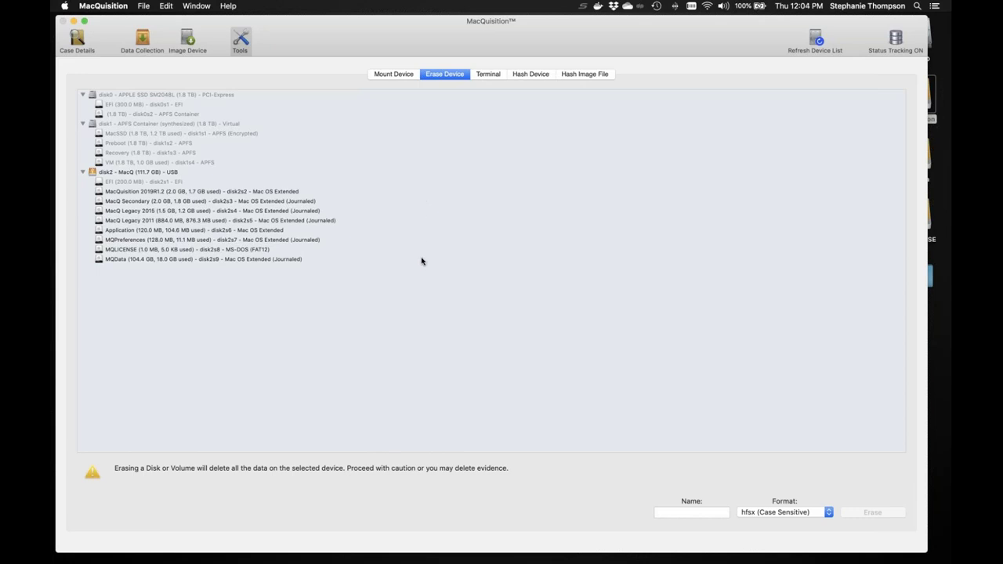
# Step: Review the erase format choices, then view the Terminal, Hash Device and Hash Image File tools
pyautogui.click(765, 514)
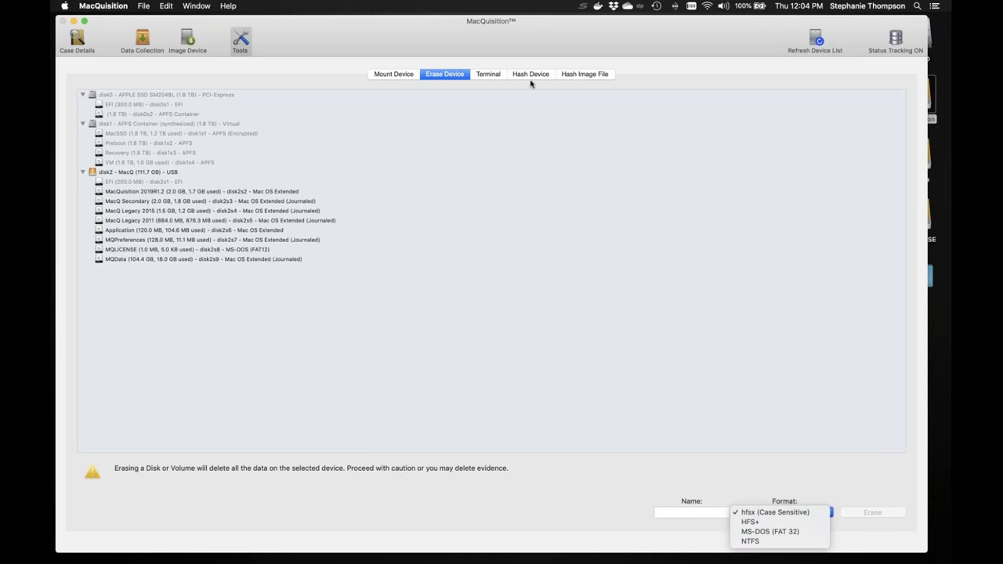
pyautogui.click(482, 75)
pyautogui.click(482, 75)
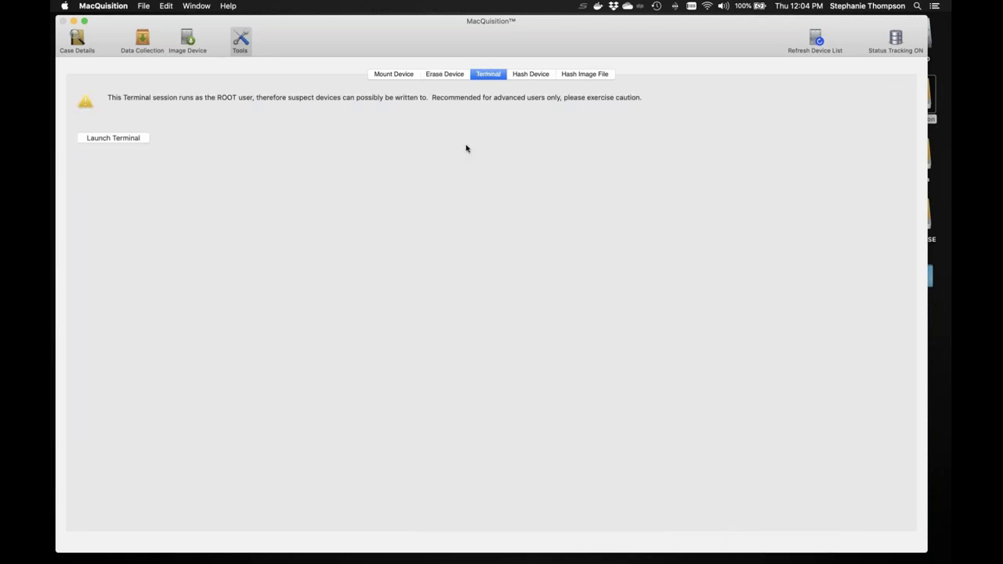
pyautogui.click(534, 78)
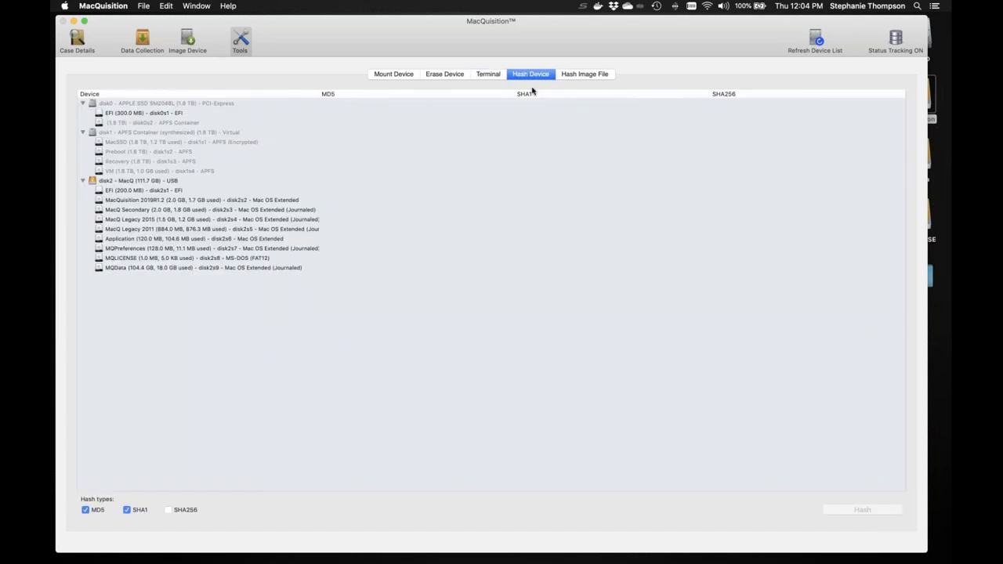
pyautogui.click(581, 77)
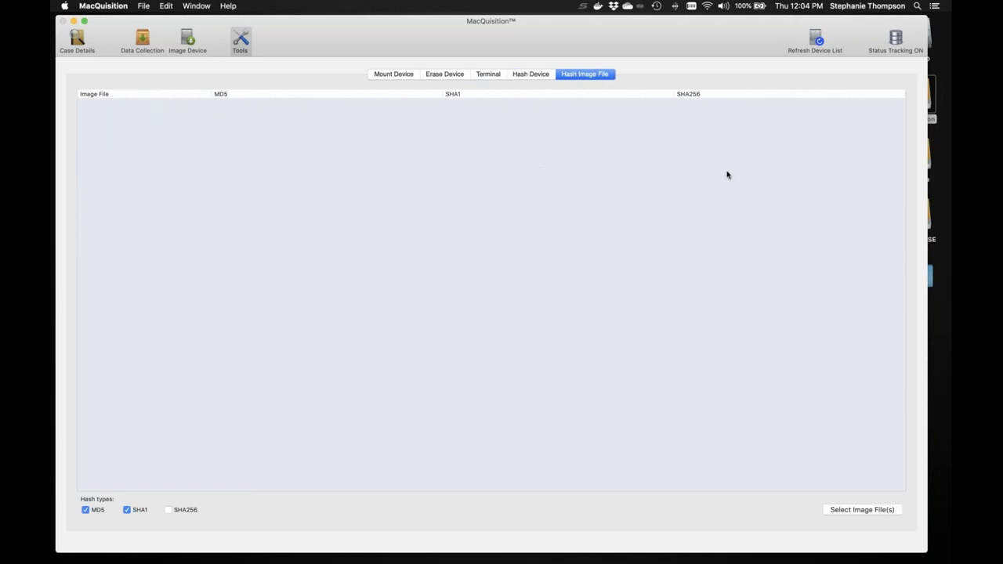
# Step: Refresh the device list, return to Data Collection, and restore the PowerPoint closing slide 64
pyautogui.click(813, 43)
pyautogui.click(142, 41)
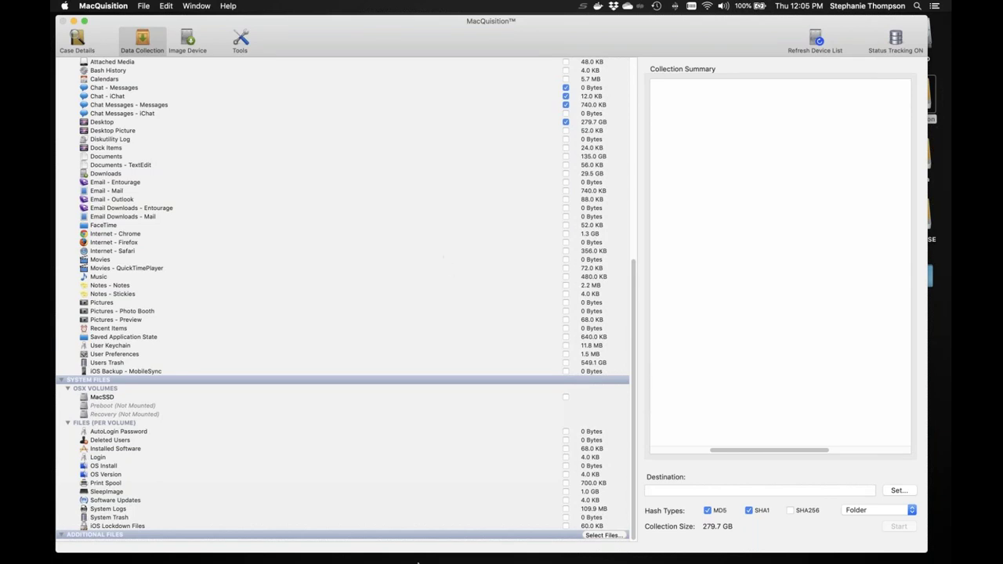
pyautogui.moveTo(773, 553)
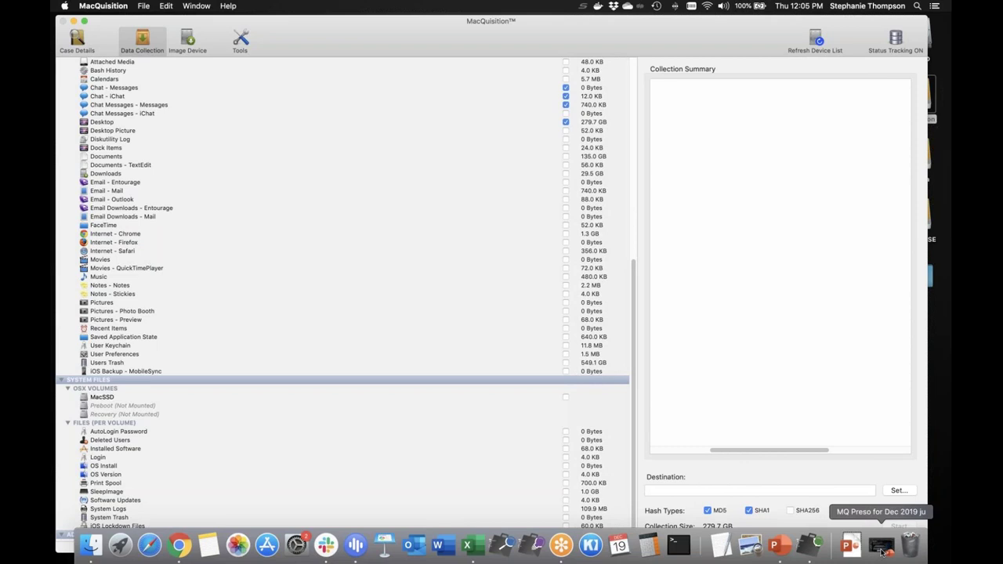
pyautogui.click(884, 553)
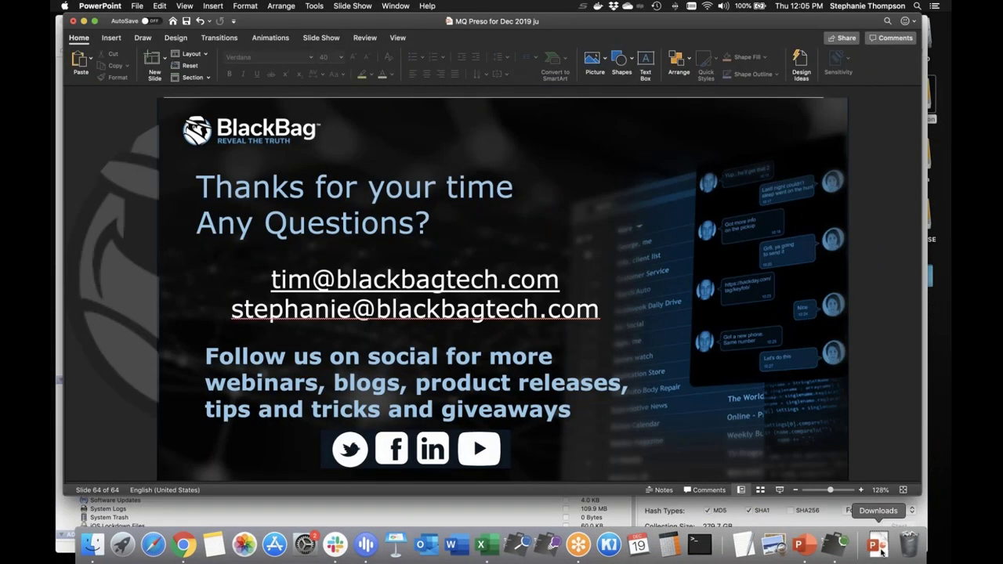